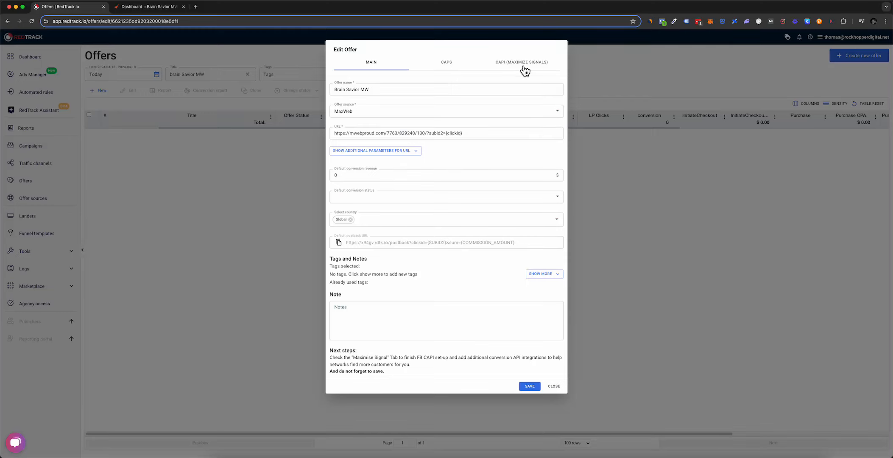
Step: On the Brain Savior MW offer's CAPI (Maximize Signals) tab, set Default Action source to Website
left_click(513, 64)
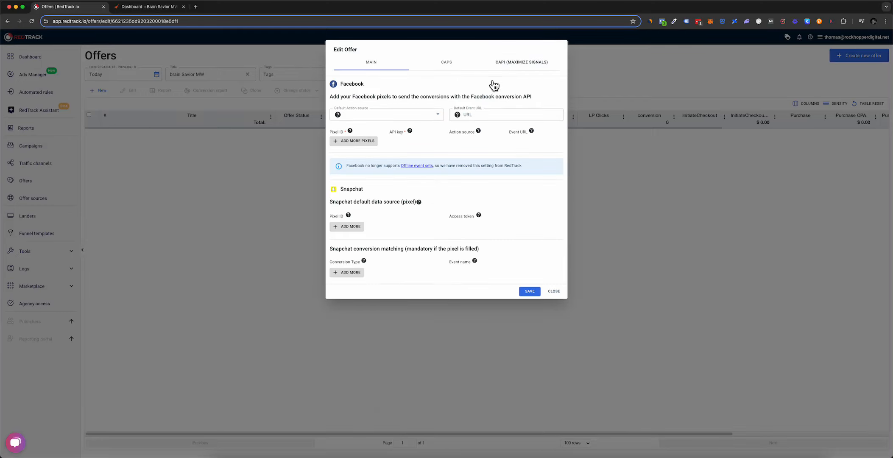
left_click(527, 66)
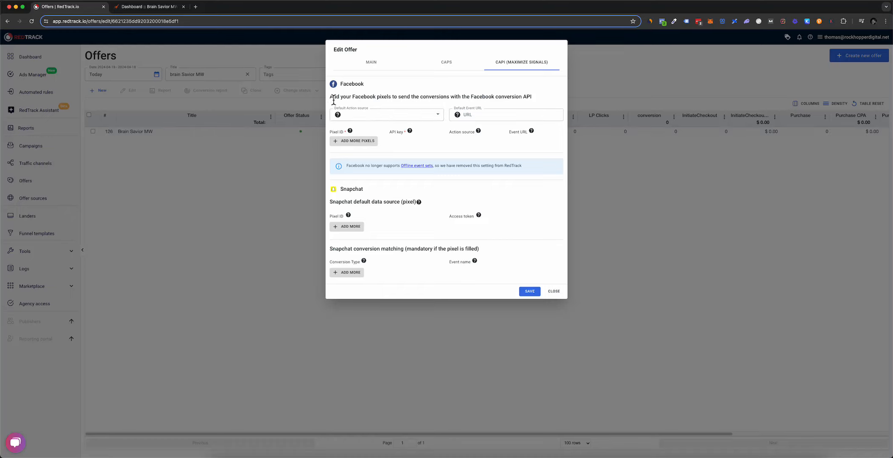
left_click_drag(333, 97, 537, 104)
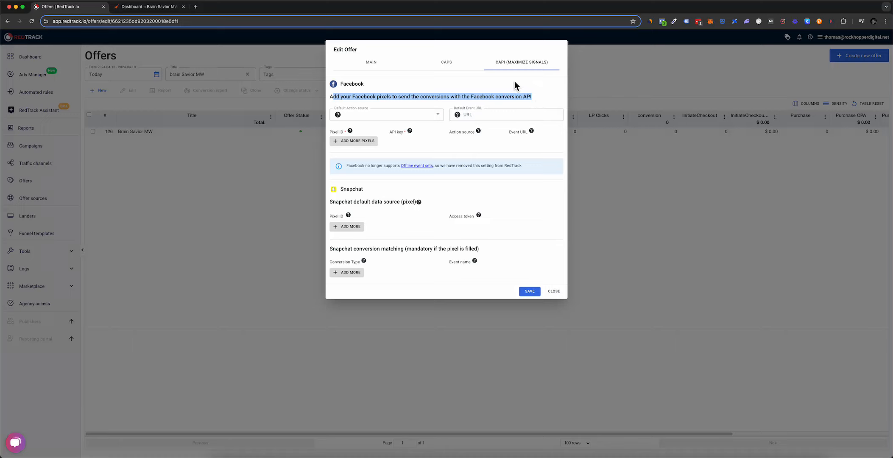
left_click(422, 114)
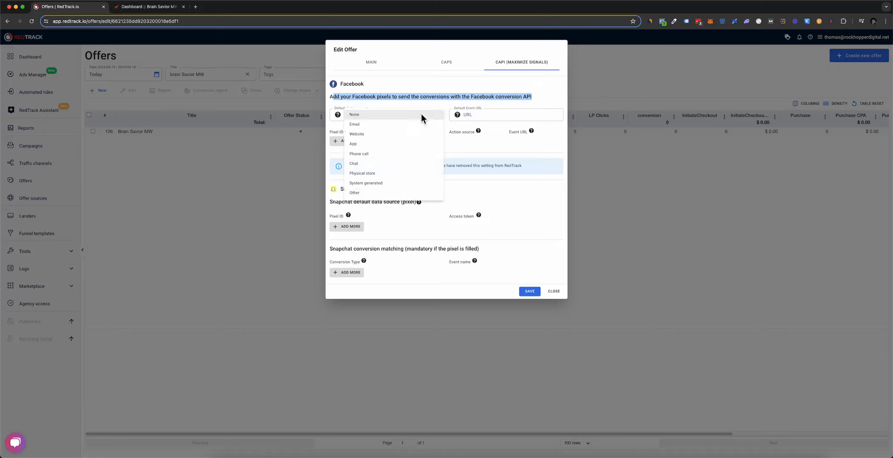
left_click(376, 136)
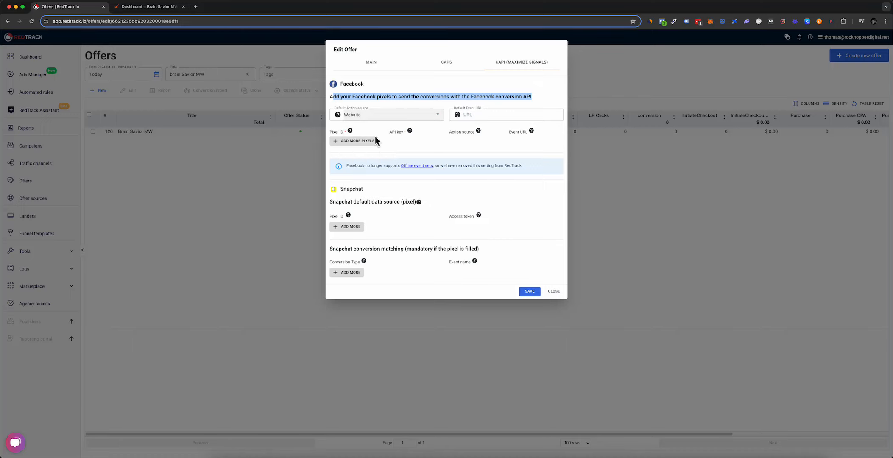
left_click(478, 120)
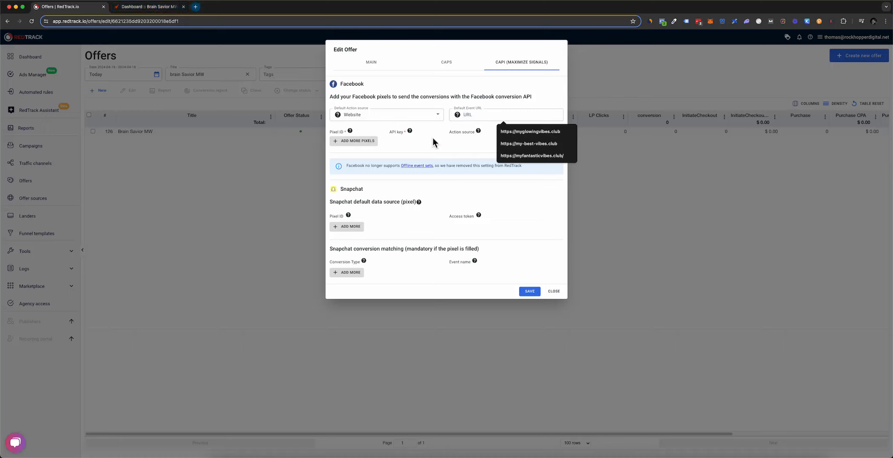
type("https://feel")
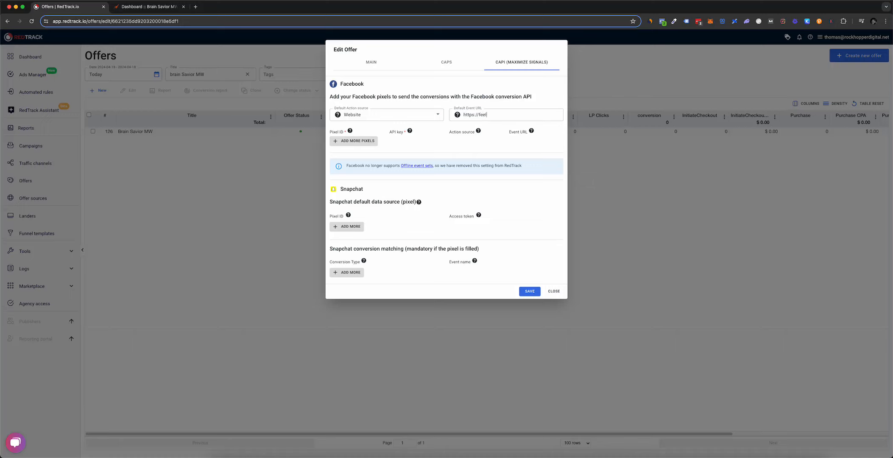
type("ingsuperb.club")
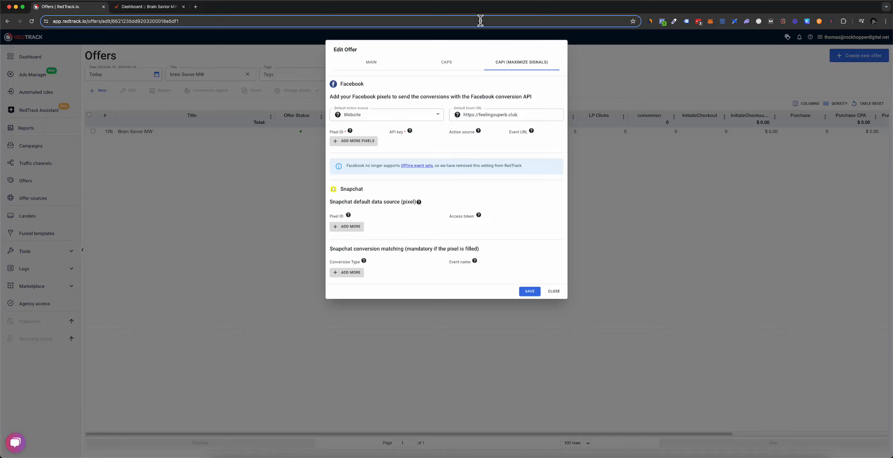
left_click(372, 144)
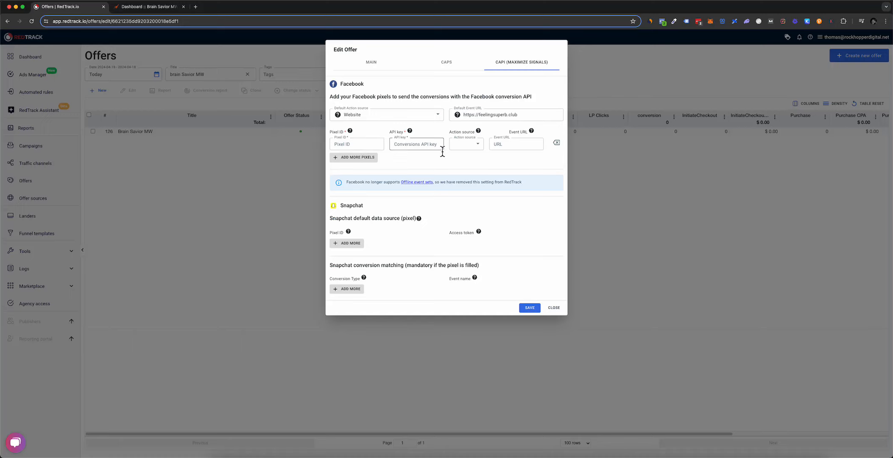
double_click(501, 118)
triple_click(501, 120)
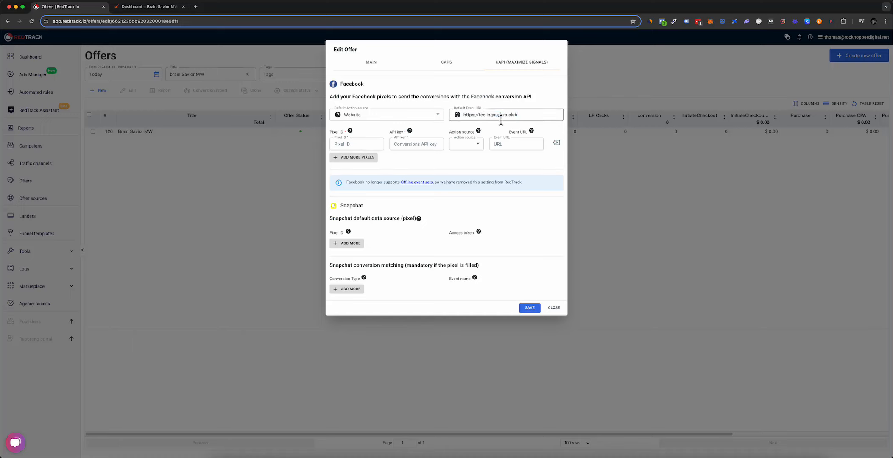
double_click(501, 120)
triple_click(501, 119)
key("ctrl+c")
left_click(511, 144)
key("ctrl+v")
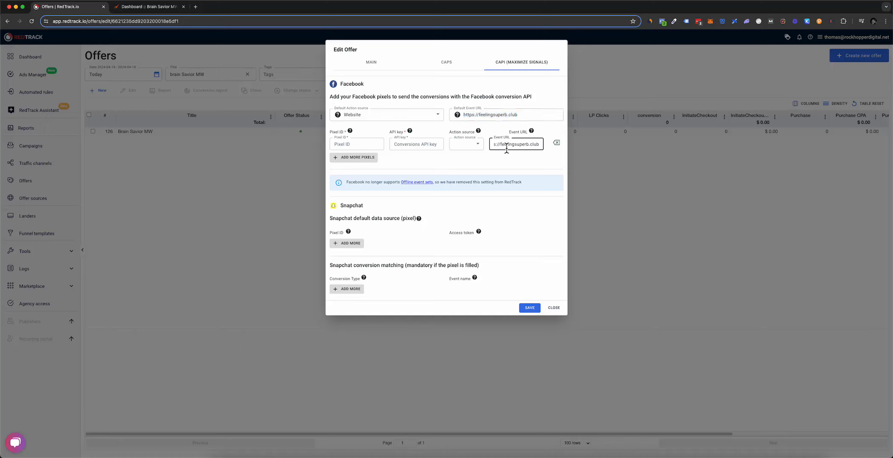
Step: Set the new pixel's Action source to Website
left_click(472, 148)
left_click(463, 75)
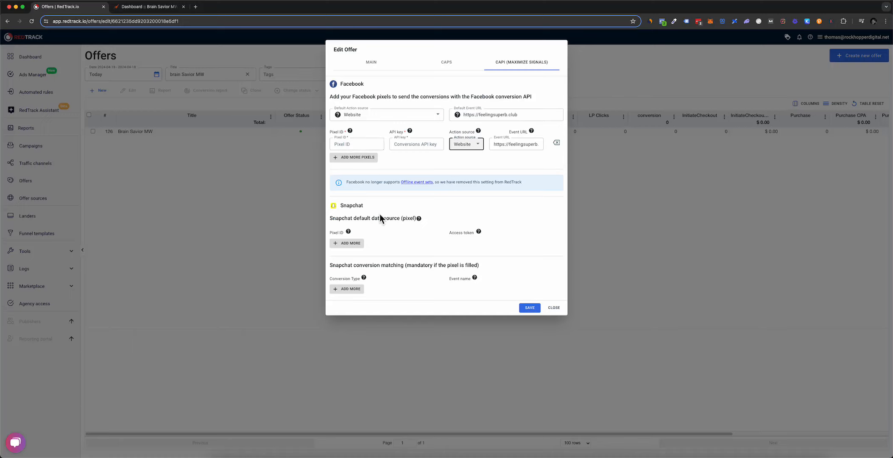
left_click(301, 457)
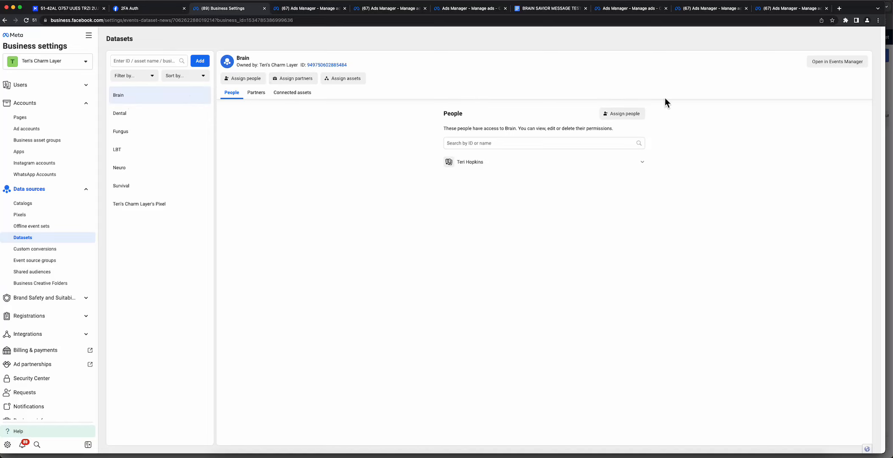
Step: Open the Brain dataset from Business Settings' Datasets list in Events Manager
left_click(829, 62)
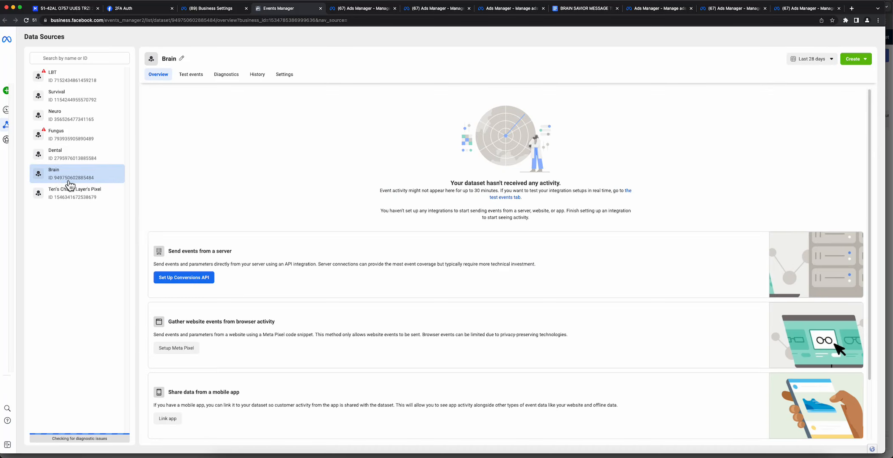
Step: Copy the Dataset ID from the Brain dataset's Settings page
left_click(292, 84)
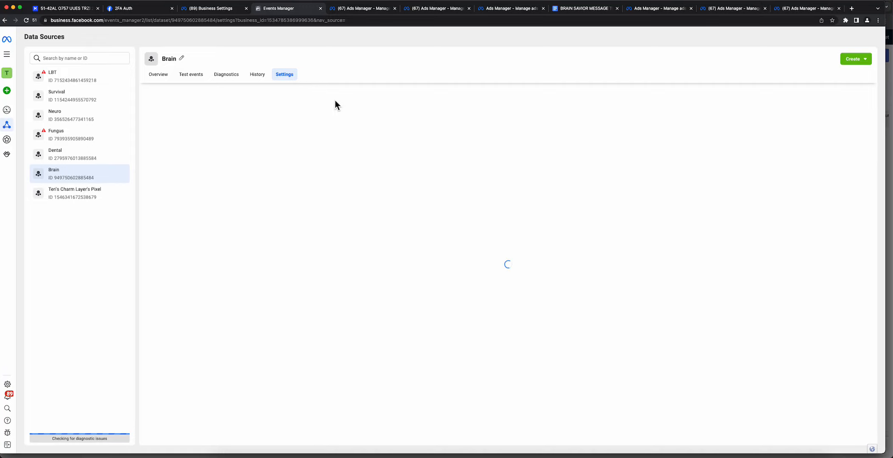
scroll(301, 232, "down", 6)
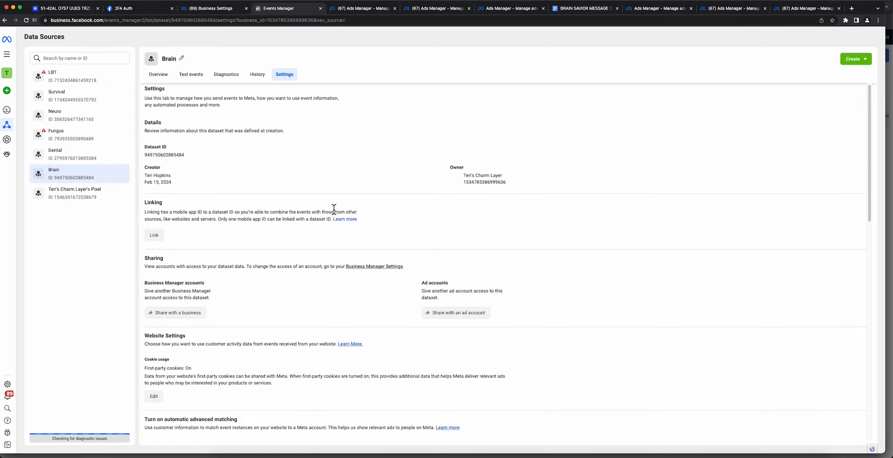
scroll(297, 234, "up", 6)
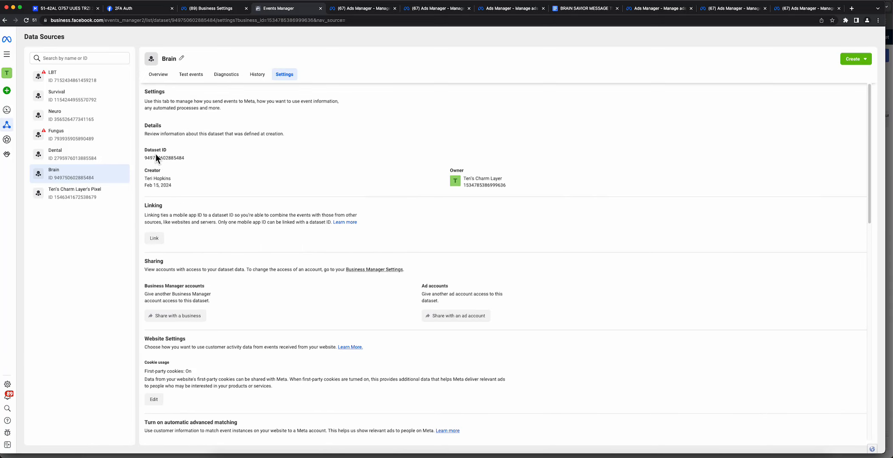
left_click(165, 159)
Step: Paste the Brain dataset ID into the RedTrack pixel's Pixel ID field
left_click(889, 103)
left_click(367, 145)
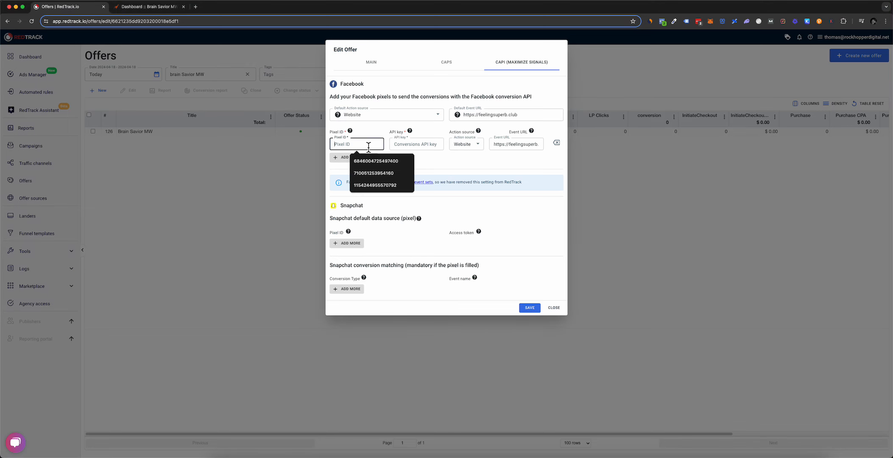
key("super+v")
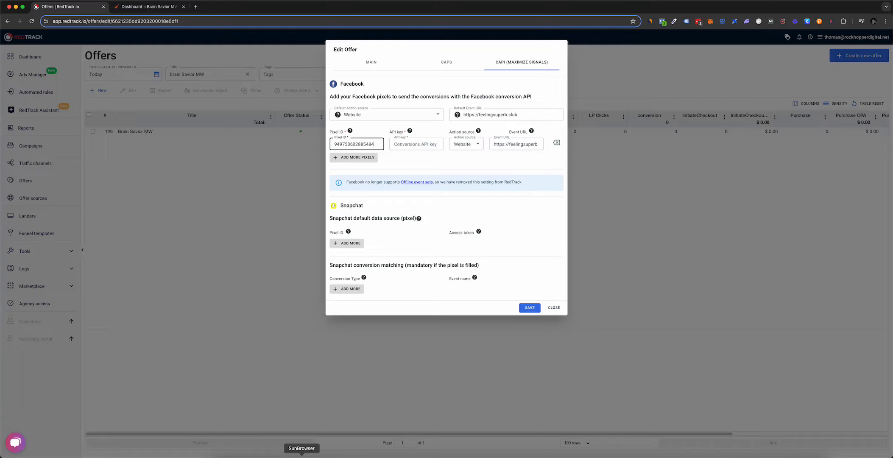
left_click(301, 455)
scroll(310, 328, "down", 10)
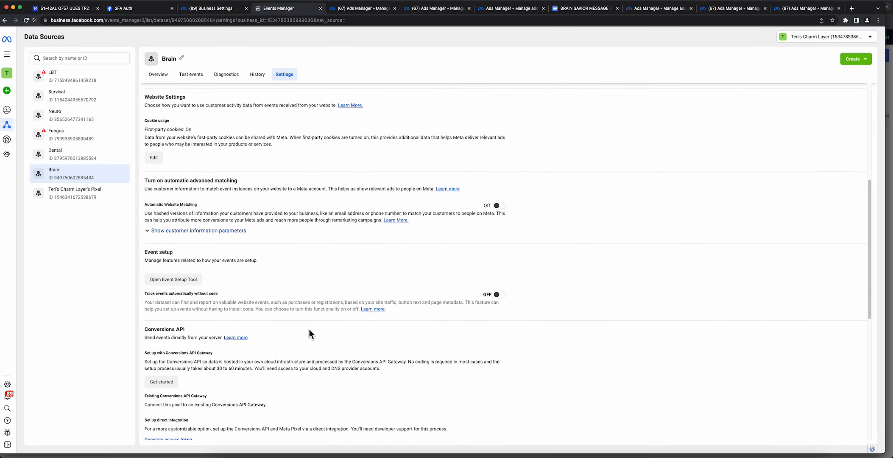
Step: Under the Brain dataset's Conversions API settings, generate an access token and copy it
scroll(307, 330, "down", 2)
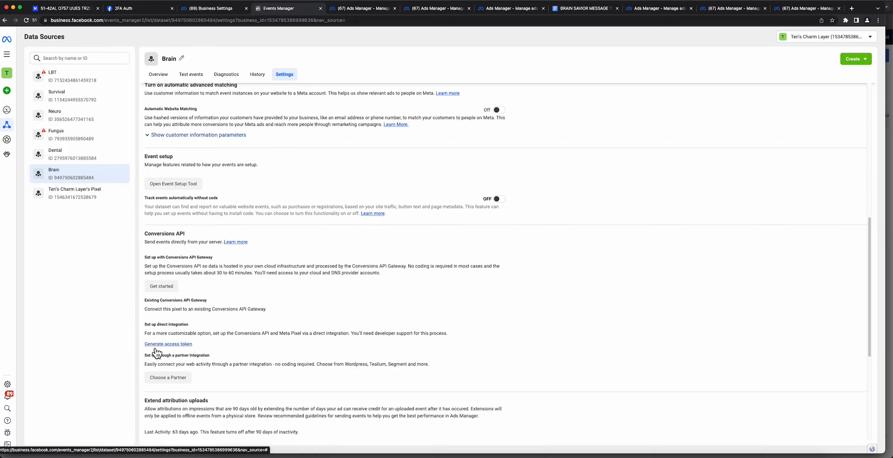
scroll(209, 312, "up", 5)
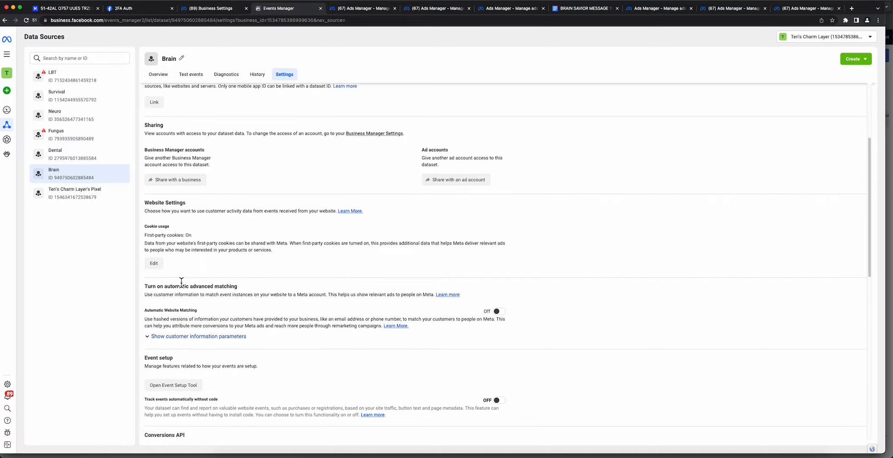
scroll(190, 286, "down", 4)
scroll(190, 286, "down", 7)
scroll(190, 229, "up", 2)
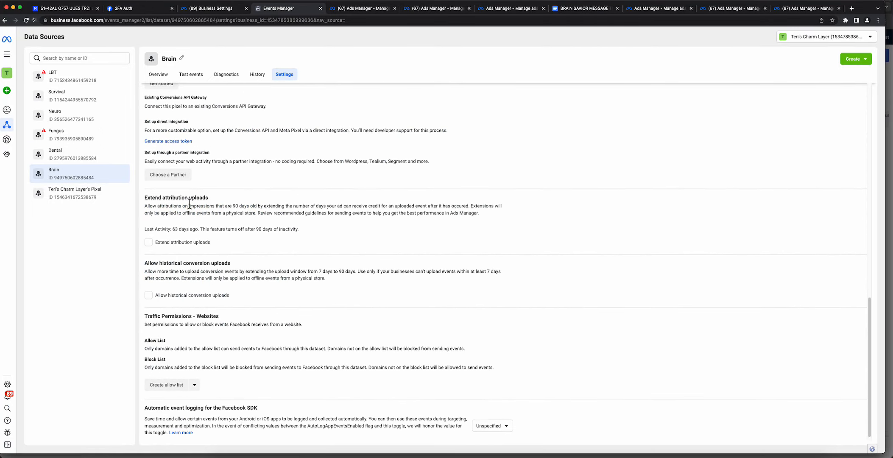
scroll(189, 206, "up", 1)
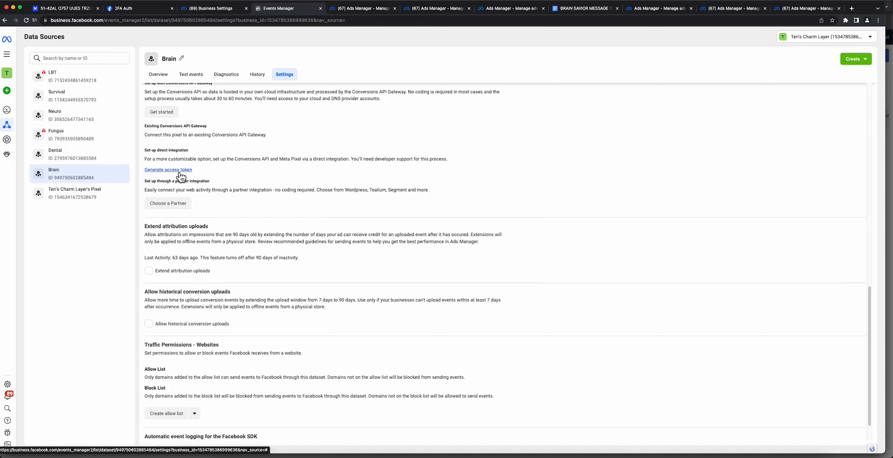
left_click(177, 170)
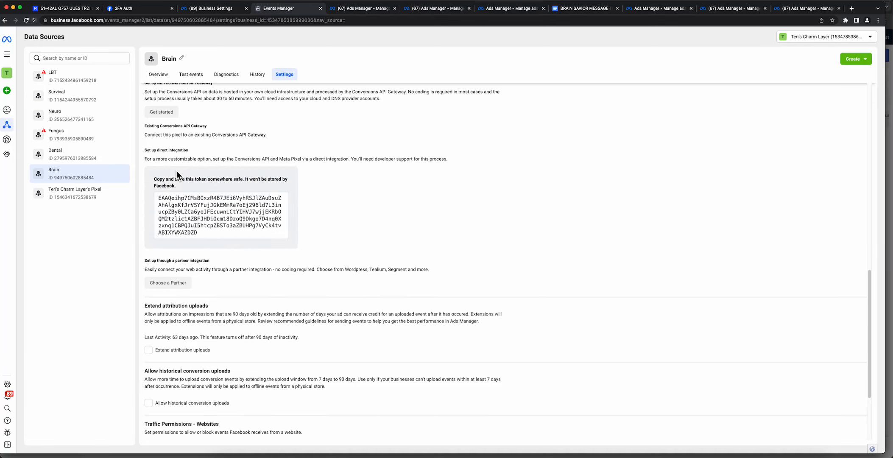
left_click(188, 212)
Step: Paste the access token into the pixel's API key field and save the Brain Savior MW offer
left_click(891, 107)
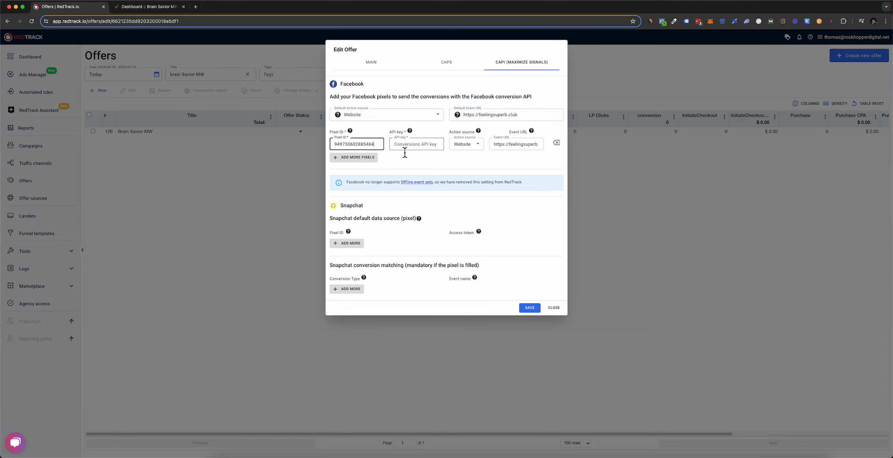
left_click(420, 145)
key("super+v")
mouse_move(395, 142)
left_mouse_down()
mouse_move(414, 142)
mouse_move(393, 135)
left_mouse_up()
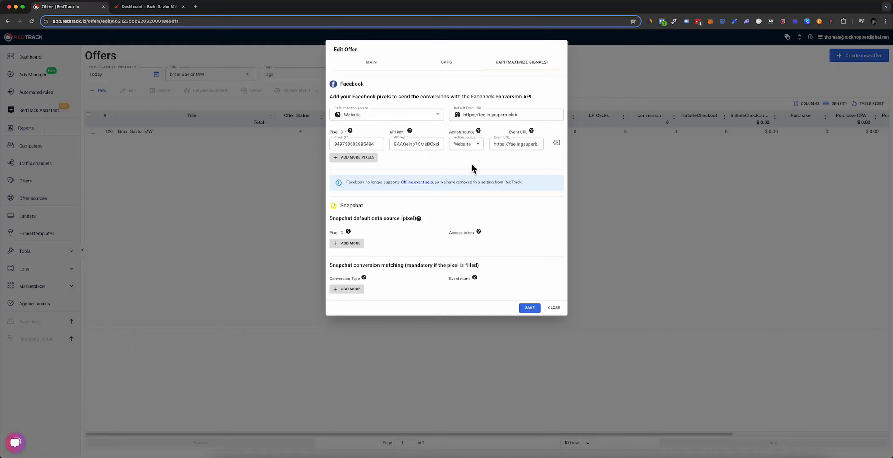
left_click(531, 310)
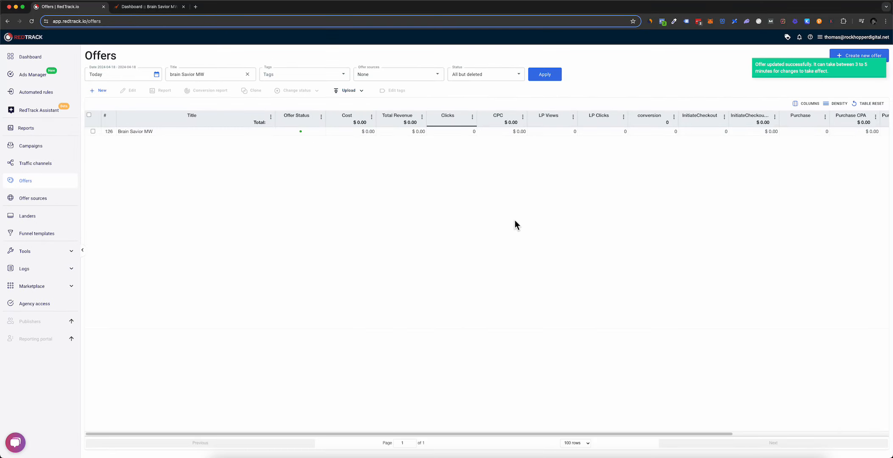